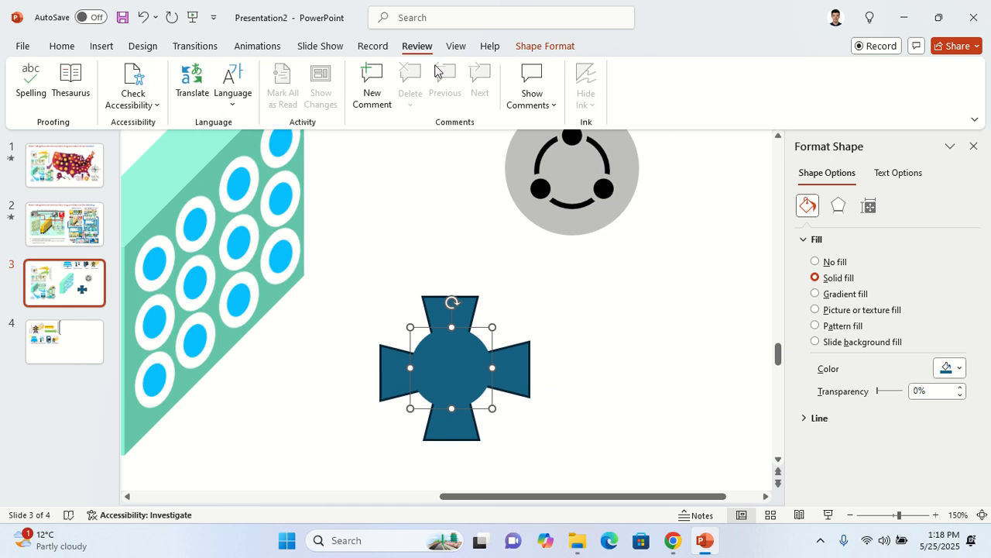
Fill the fan's central circle with dark gray
left_click(568, 49)
left_click(424, 70)
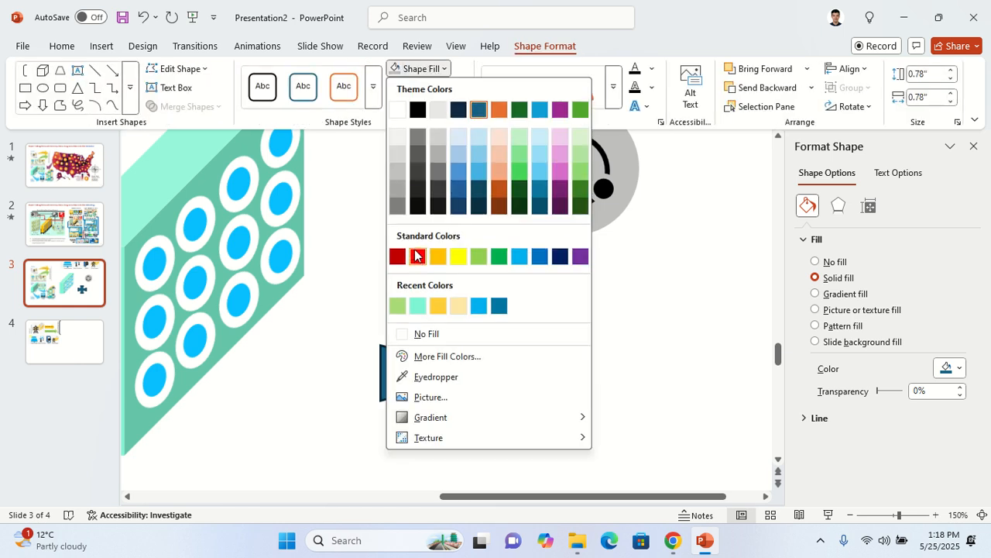
left_click(416, 152)
Fill the four trapezoid blades around the circle with light gray and leave them without an outline
left_click(503, 364, "shift")
left_click(449, 308, "shift")
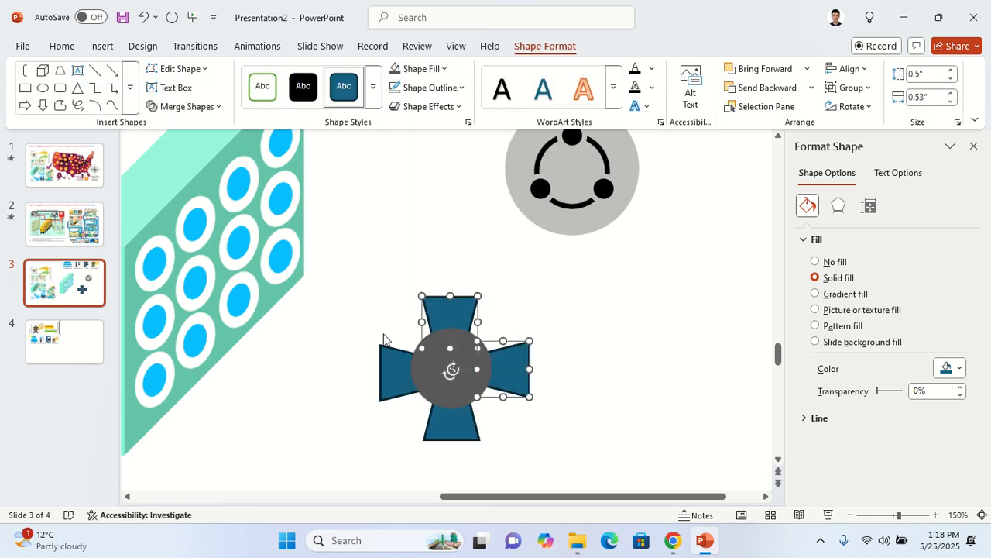
left_click(399, 371, "shift")
left_click(454, 436, "shift")
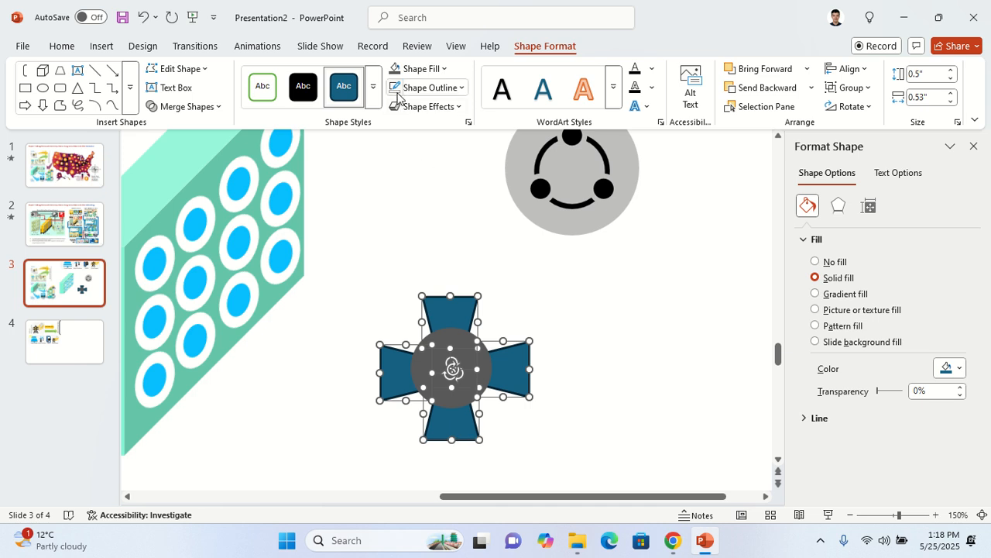
left_click(418, 69)
left_click(437, 153)
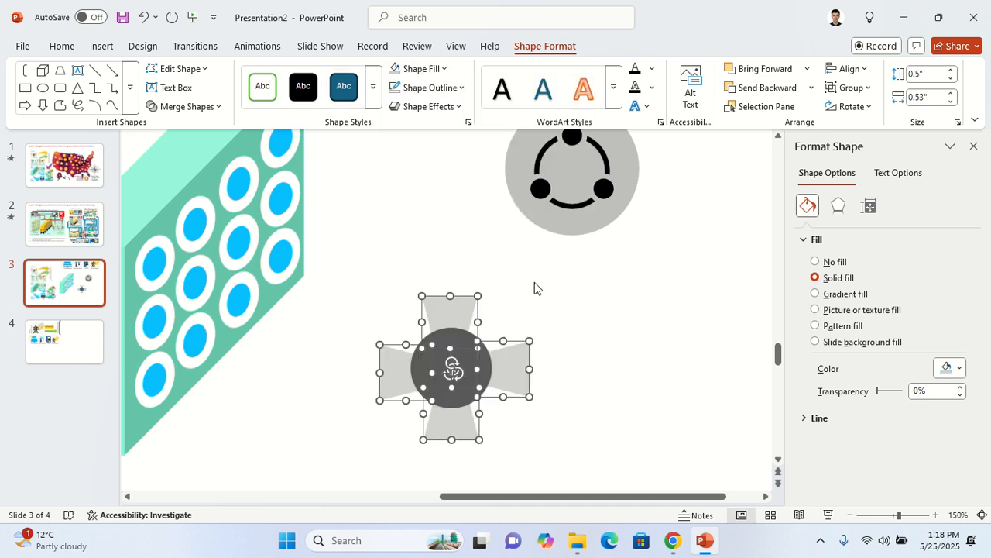
Group the central circle and the four blades into one fan object
left_click(595, 392)
left_click_drag(573, 462, 336, 240)
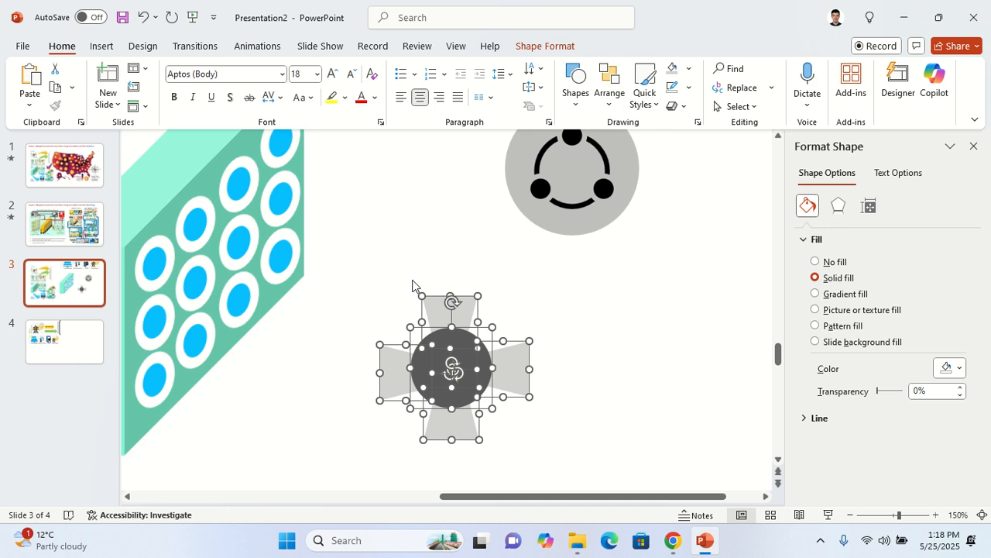
key("ctrl+g")
Delete the black ring icon from the gray circle, and move the fan group onto that circle at a reduced size
left_click(612, 208)
key("Delete")
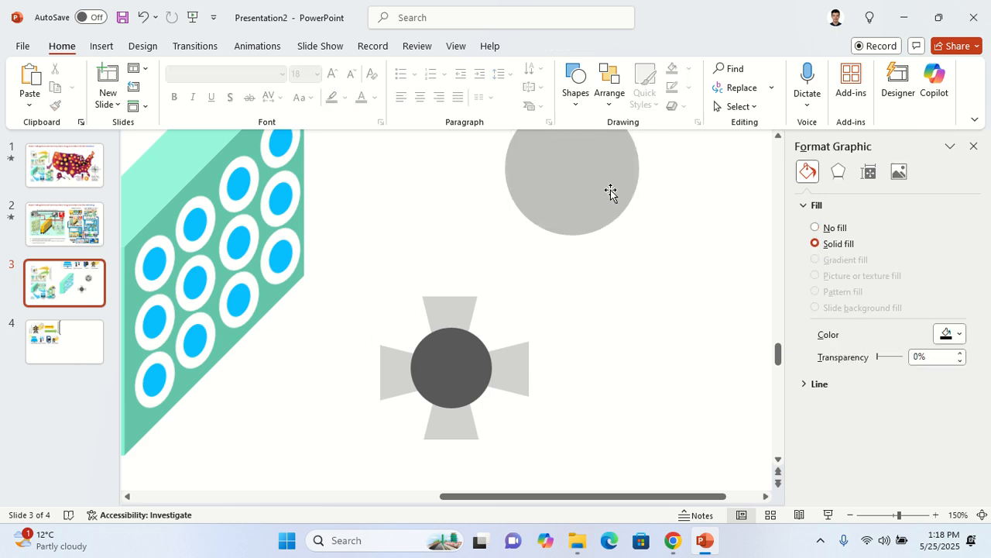
left_click(452, 392)
left_click_drag(452, 391, 587, 285)
left_click_drag(658, 181, 635, 204)
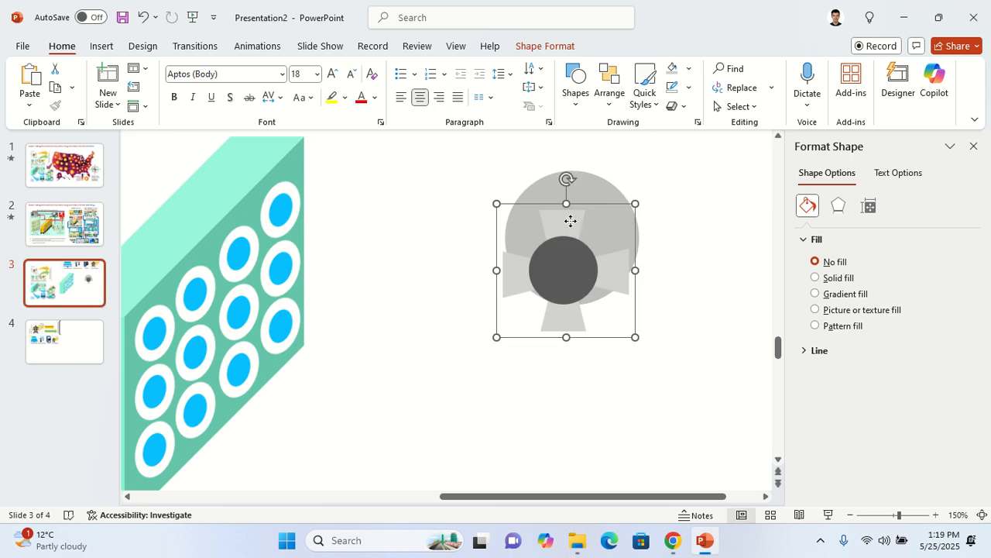
Recolor the four fan blades with the standard light blue
left_click(571, 225)
left_click(575, 316, "shift")
left_click(515, 279, "shift")
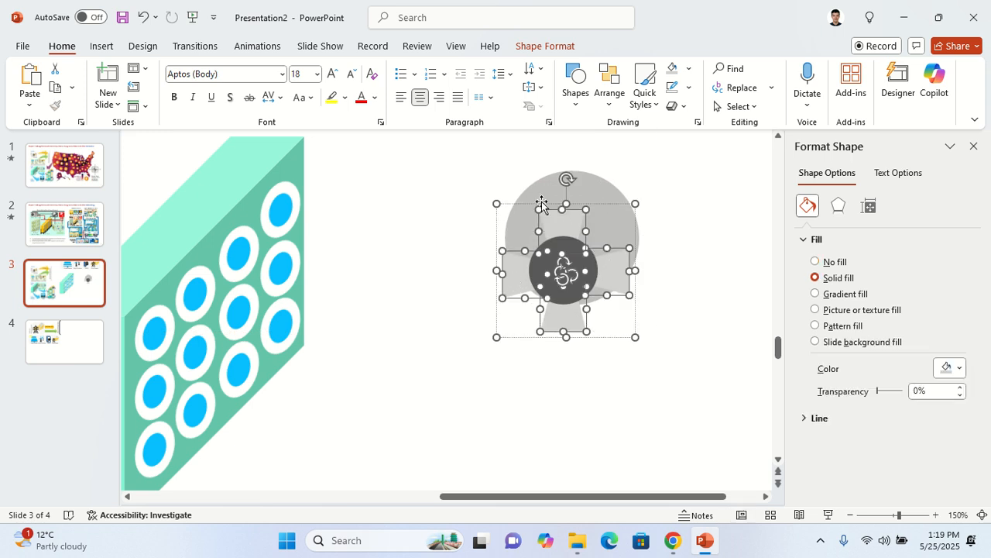
left_click(688, 68)
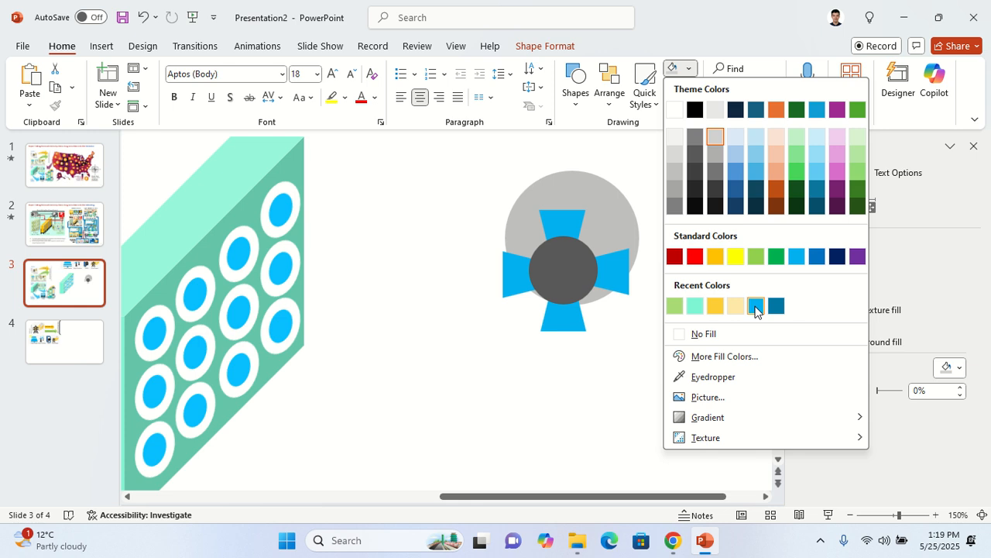
left_click(798, 259)
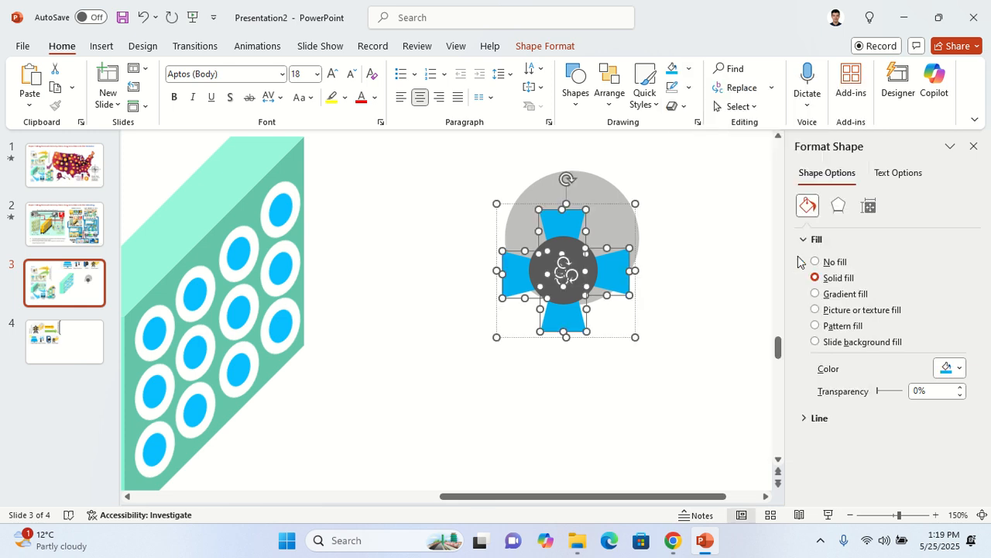
Recolor the fan's central circle with the standard blue
left_click(587, 267)
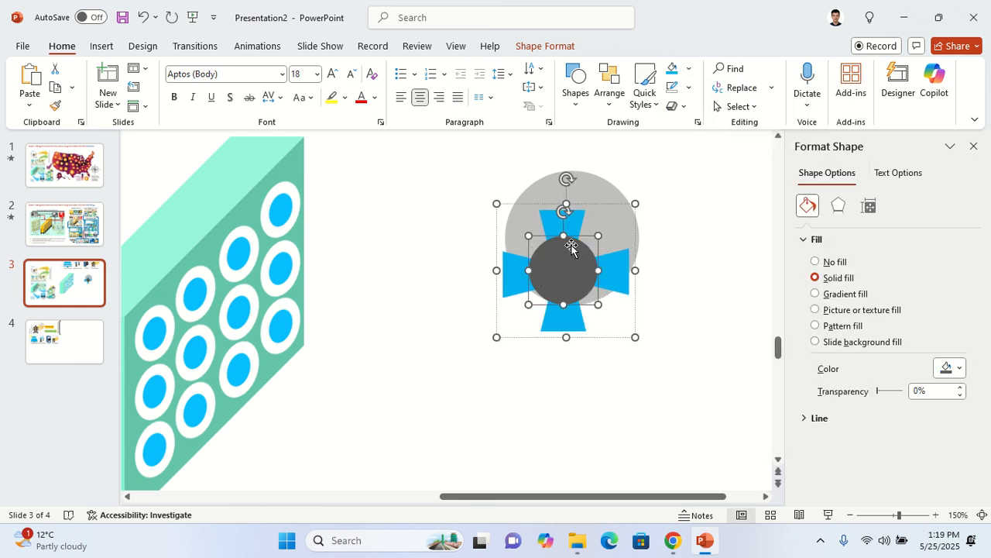
left_click(689, 69)
left_click(818, 256)
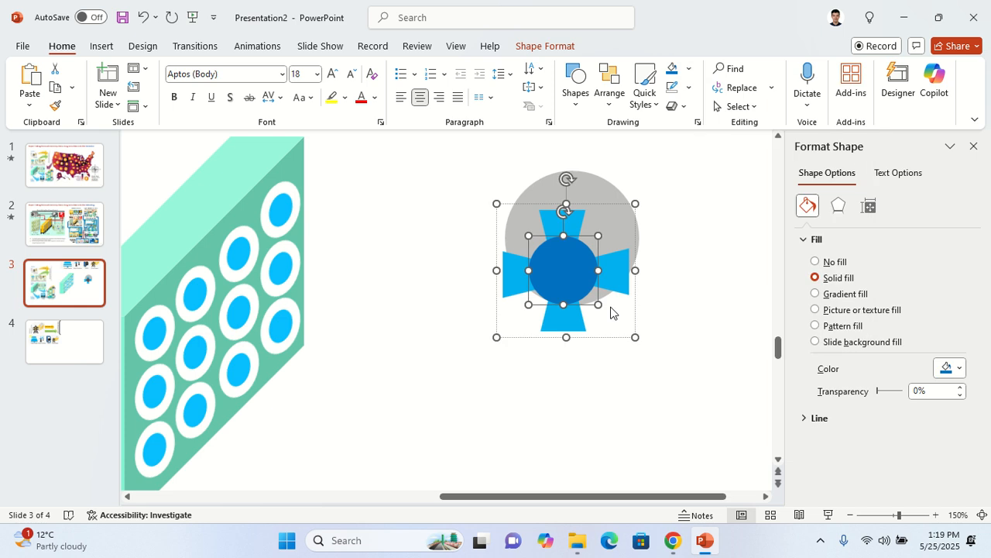
Fill the large circle behind the fan with the lightest gray
left_click(606, 197)
left_click(689, 68)
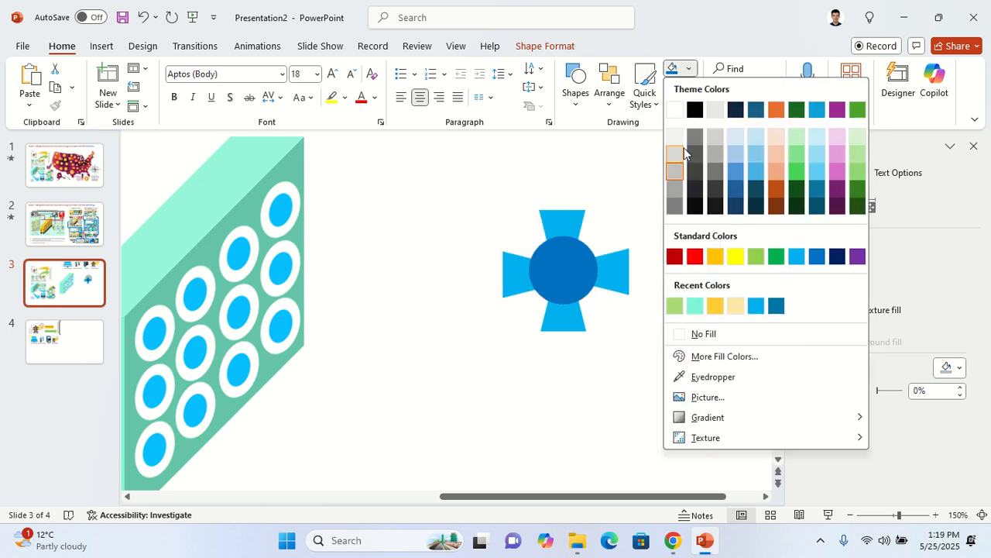
left_click(678, 137)
Shrink the fan to fit inside the light gray circle, center it there and group both together
left_click_drag(565, 270, 585, 233)
left_click_drag(654, 167, 607, 202)
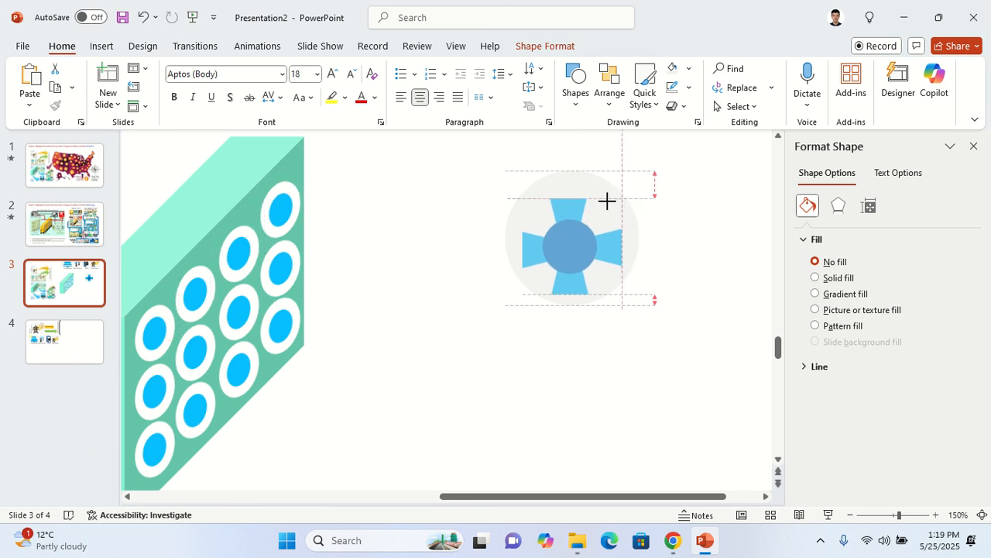
mouse_move(565, 246)
left_mouse_down()
mouse_move(571, 235)
mouse_move(563, 241)
mouse_move(574, 244)
left_mouse_up()
left_click_drag(690, 336, 474, 170)
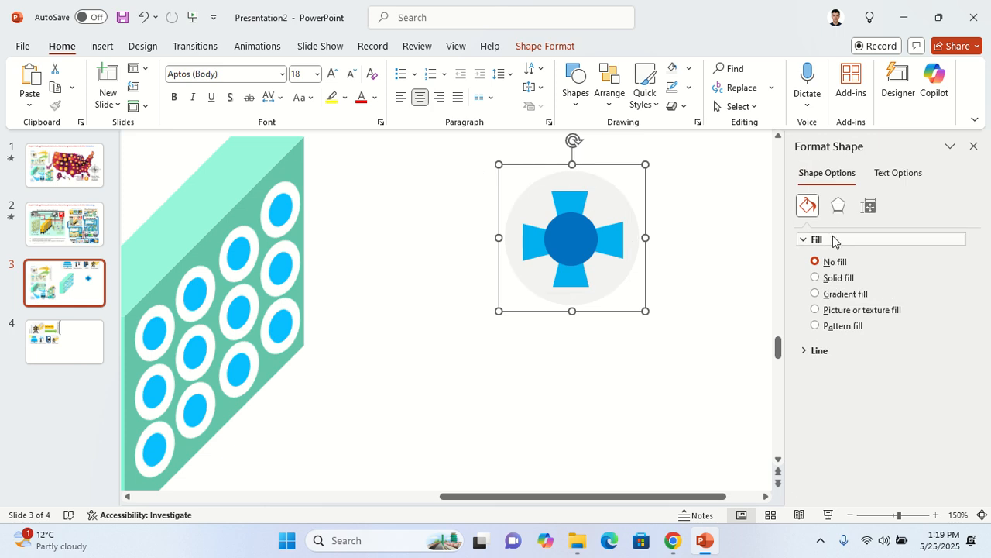
Apply the parallel 3-D rotation preset with X 315° and Y 35° to the grouped fan
left_click(838, 205)
scroll(930, 387, "down", 3)
scroll(930, 396, "down", 5)
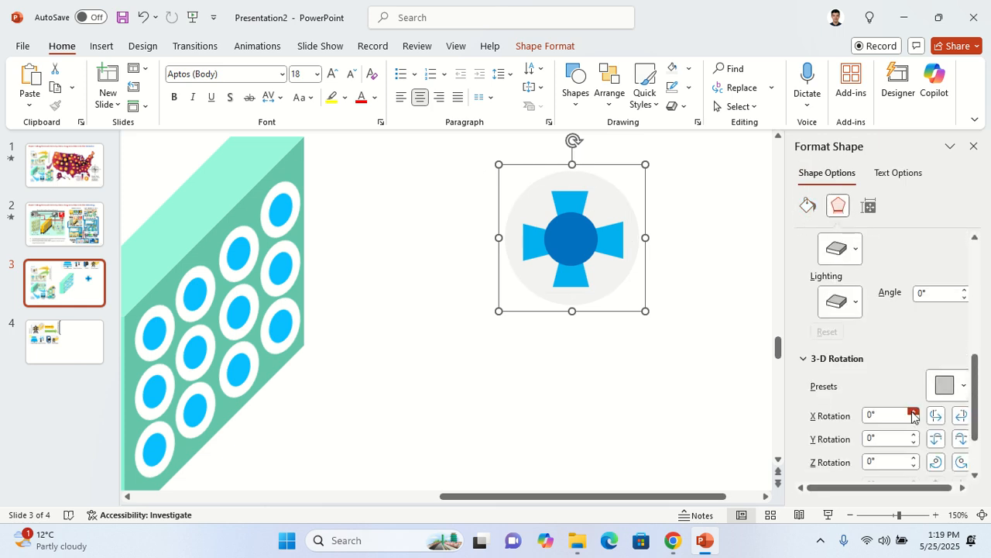
left_click(868, 348)
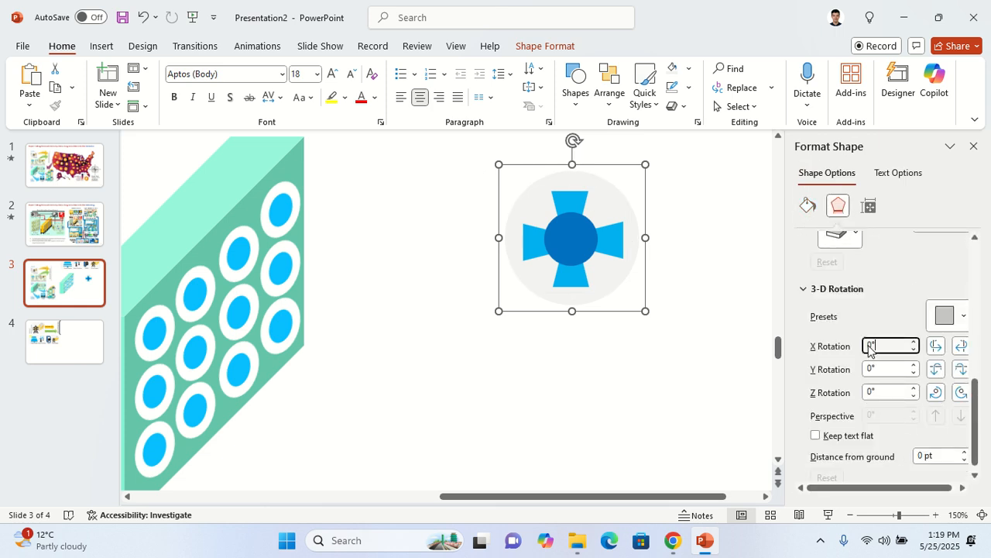
left_click(959, 318)
scroll(901, 213, "down", 2)
scroll(900, 213, "up", 2)
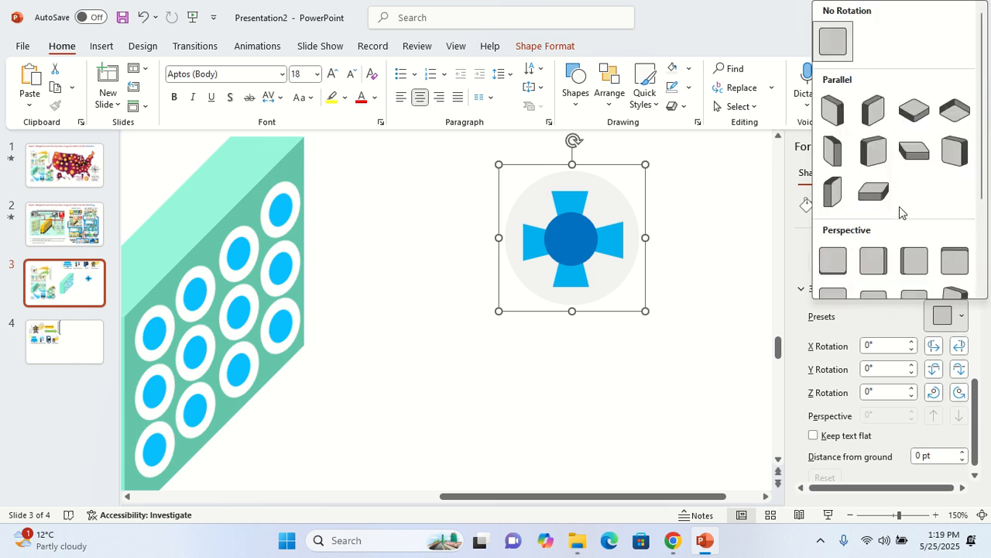
left_click(875, 116)
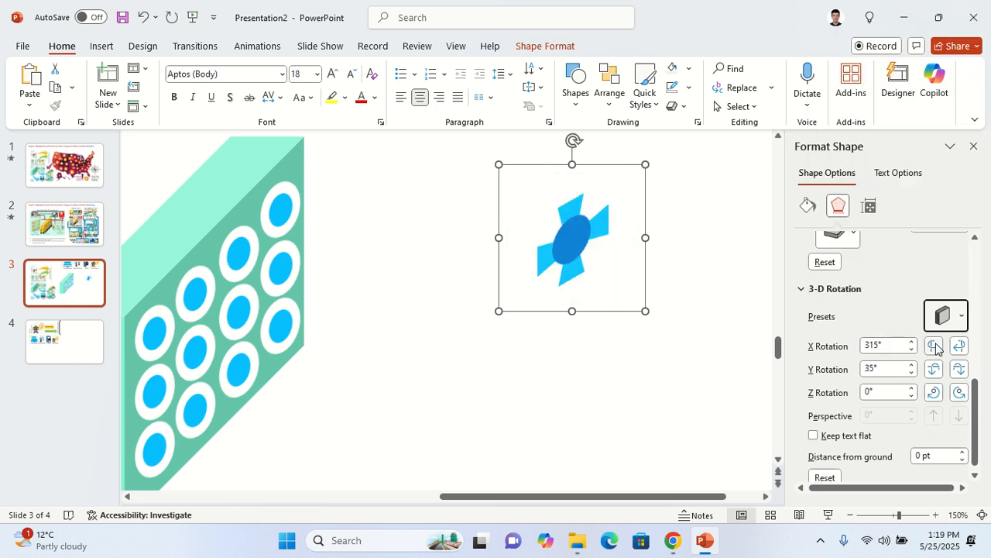
Delete all the white-and-blue circles from the side face of the green box
scroll(243, 375, "down", 5)
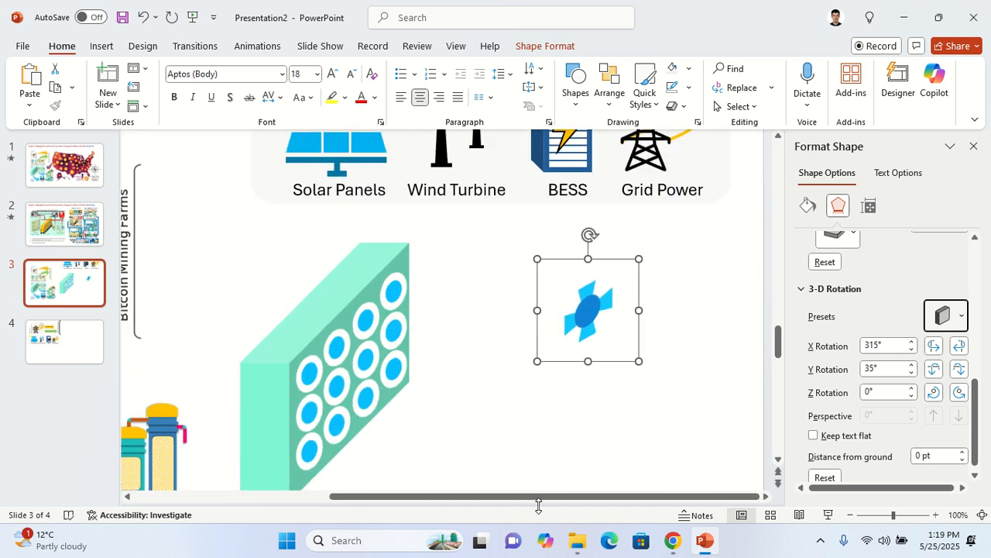
left_click_drag(493, 440, 299, 252)
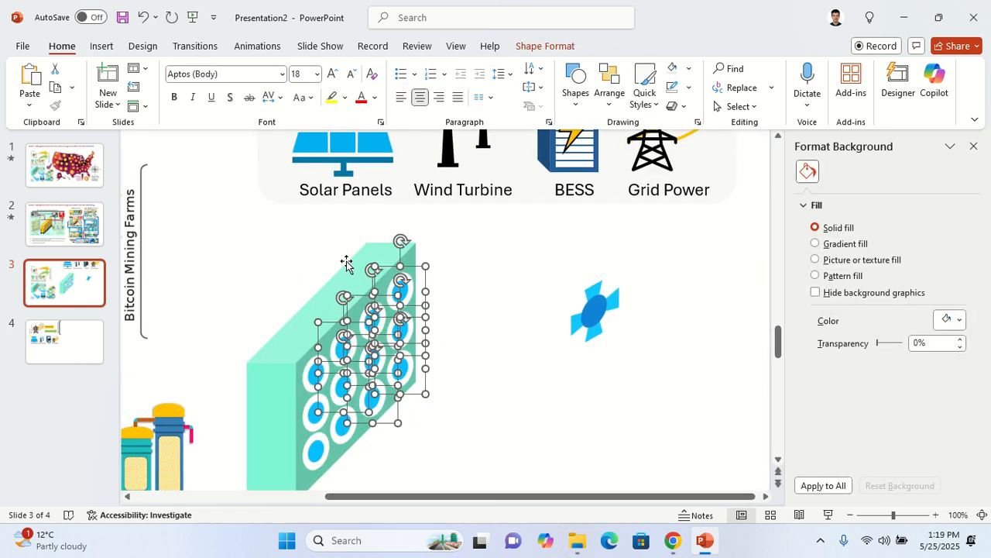
key("Delete")
left_click(316, 377)
key("Delete")
left_click(315, 412)
key("Delete")
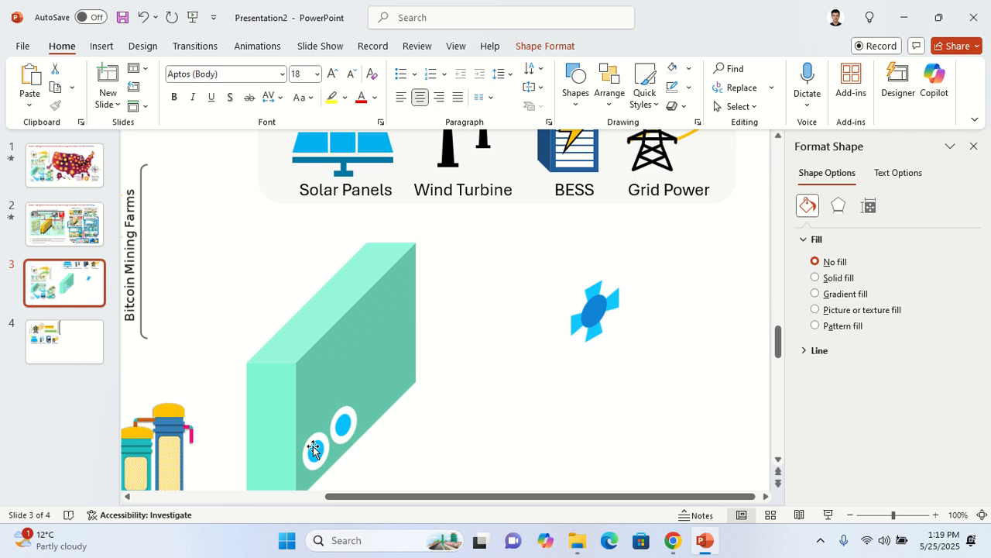
left_click(314, 448)
key("Delete")
left_click(341, 434)
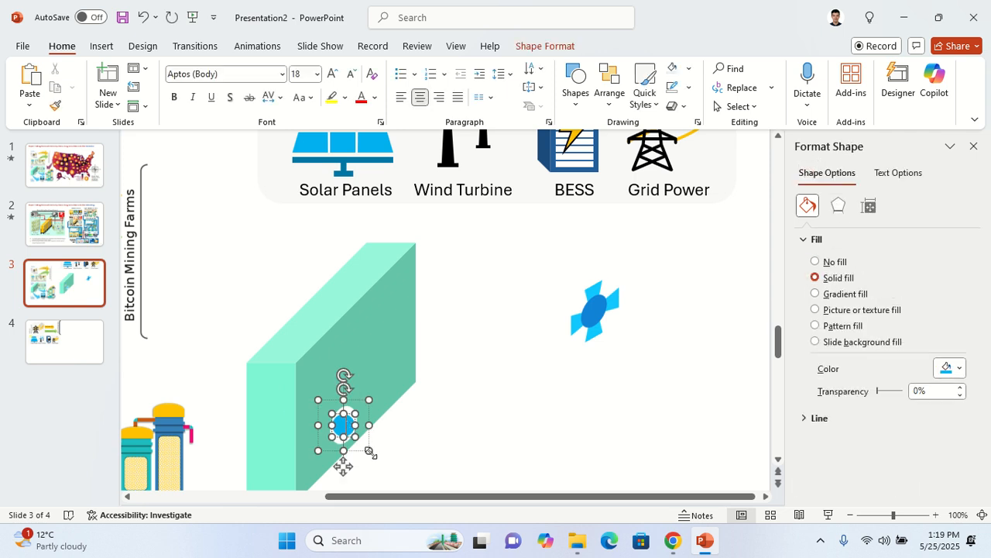
key("Delete")
Move the fan onto the green box's side face and set its 3-D X rotation to 315°
left_click_drag(593, 325, 341, 378)
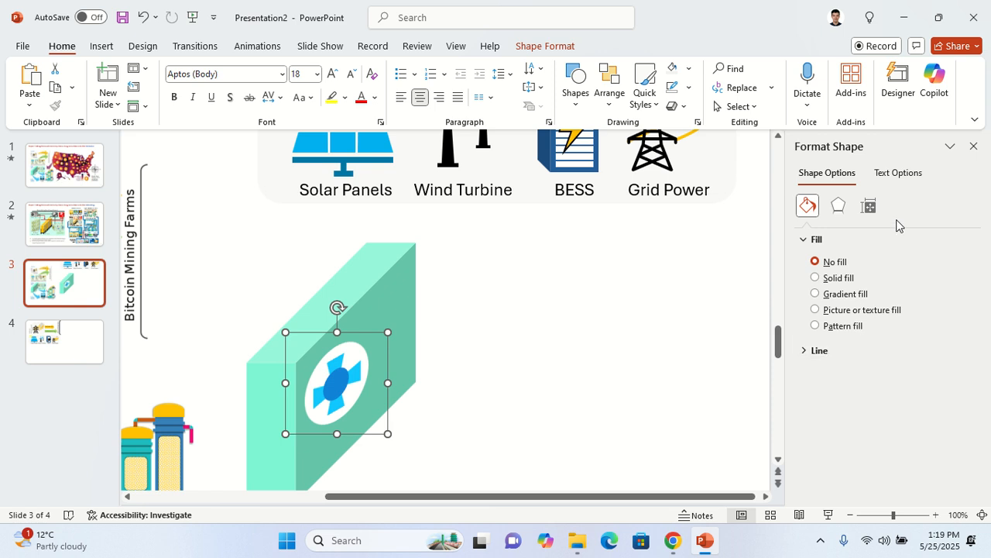
left_click(838, 205)
scroll(967, 333, "down", 5)
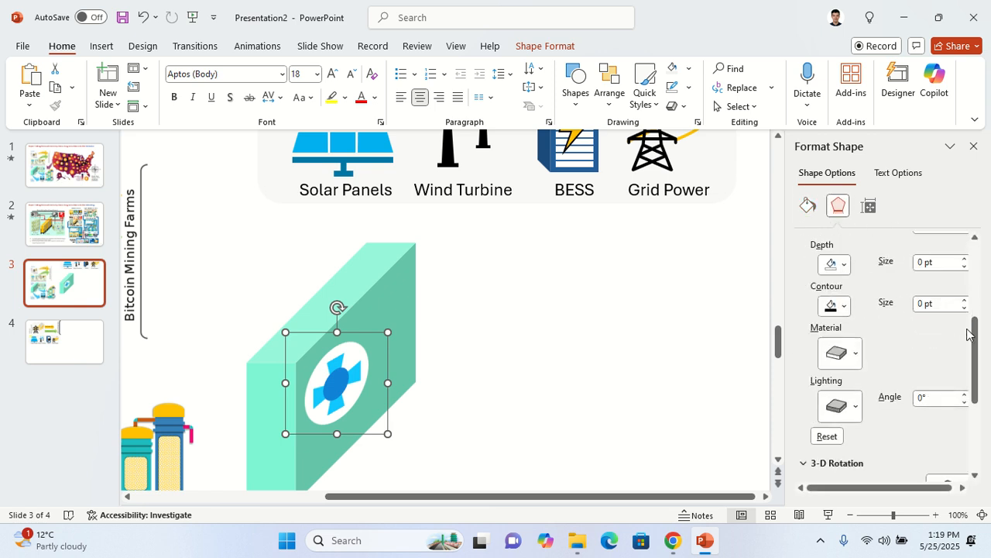
scroll(966, 333, "down", 3)
left_click(937, 381)
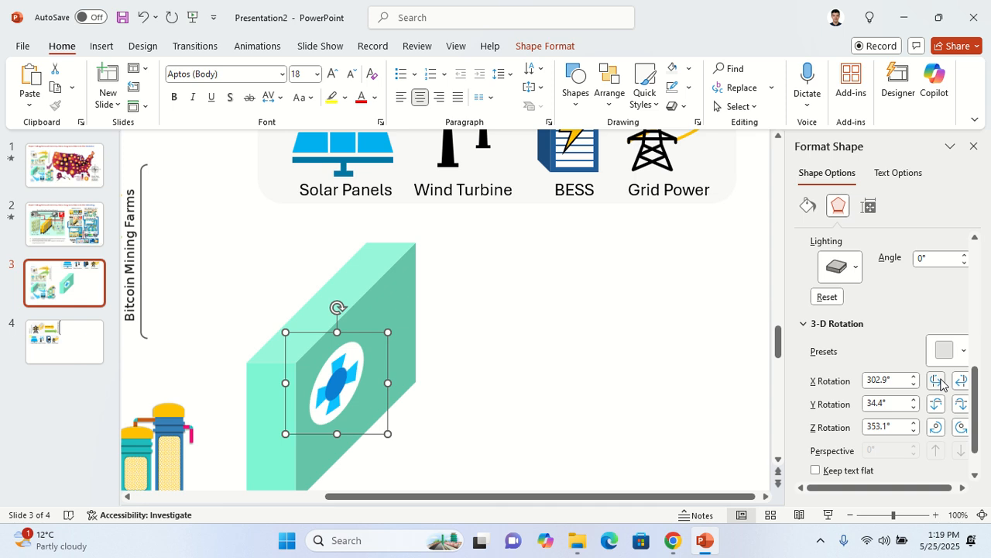
left_click(958, 381)
left_click(936, 381)
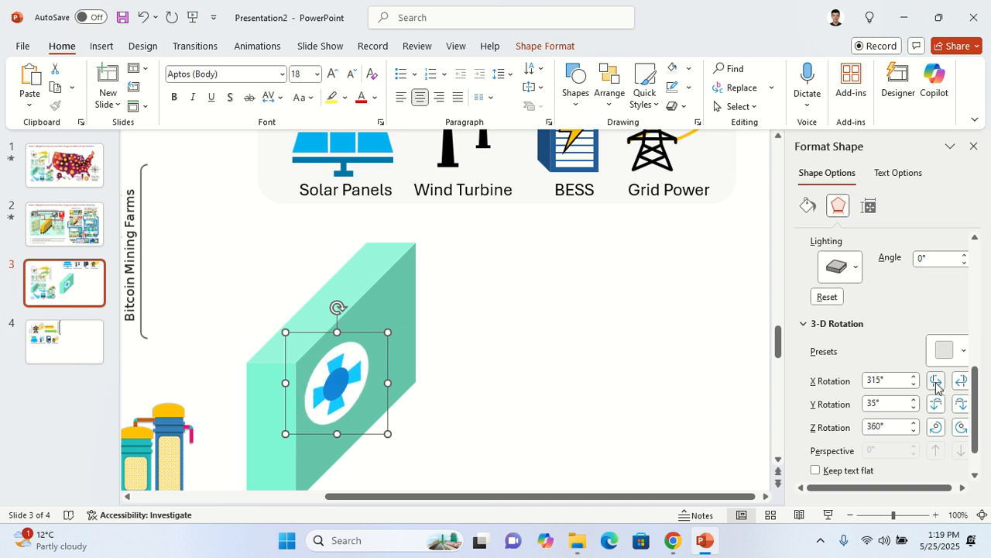
Set the fan's 3-D Y rotation to 30°
left_click(938, 410)
left_click(938, 409)
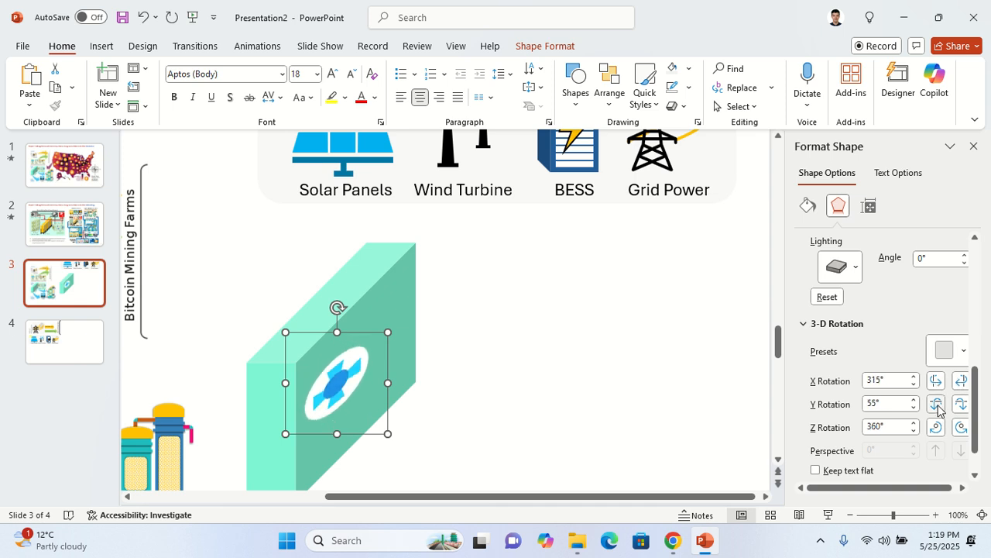
left_click(960, 404)
left_click(961, 403)
left_click(960, 403)
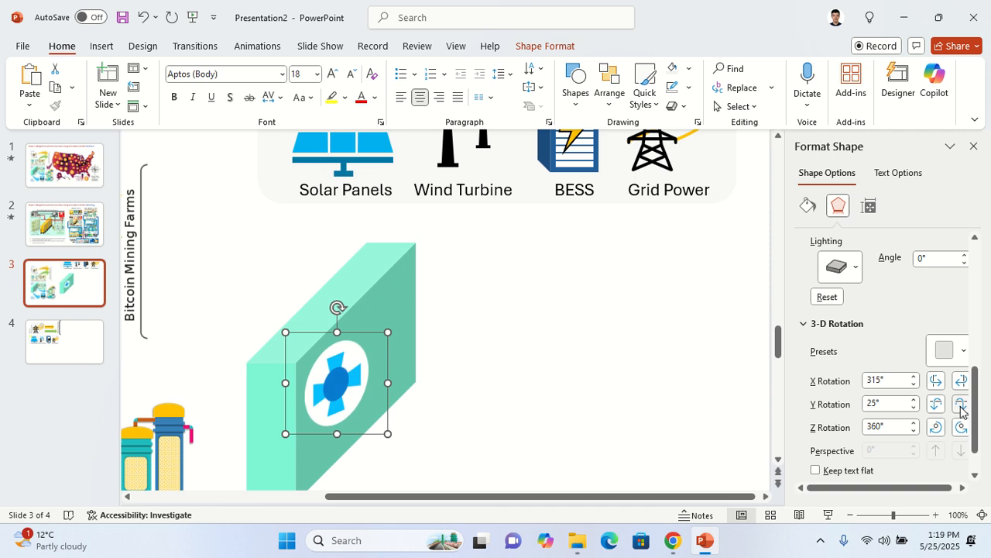
left_click(937, 403)
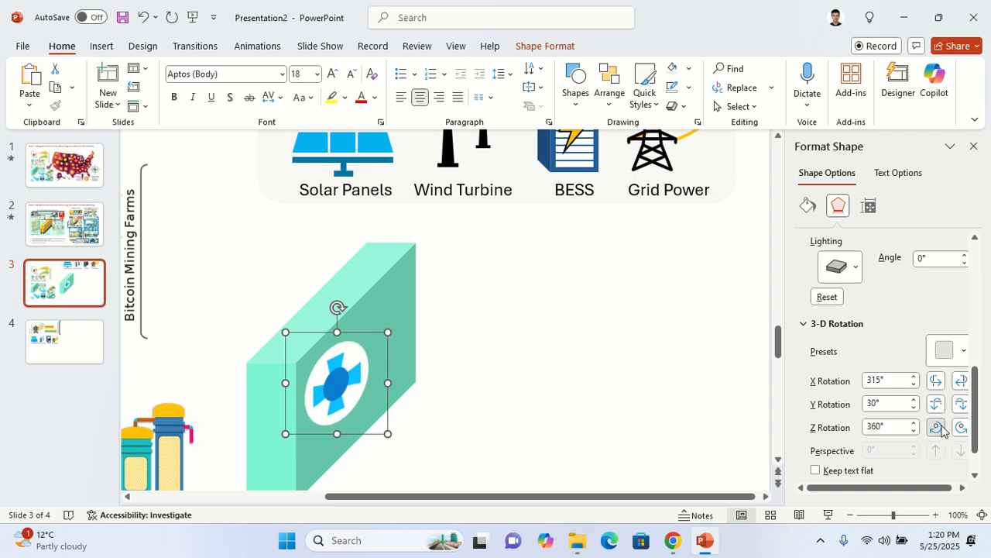
Set the fan's 3-D Z rotation to 5°
left_click(942, 426)
left_click(941, 426)
left_click(965, 427)
left_click(966, 426)
left_click(966, 427)
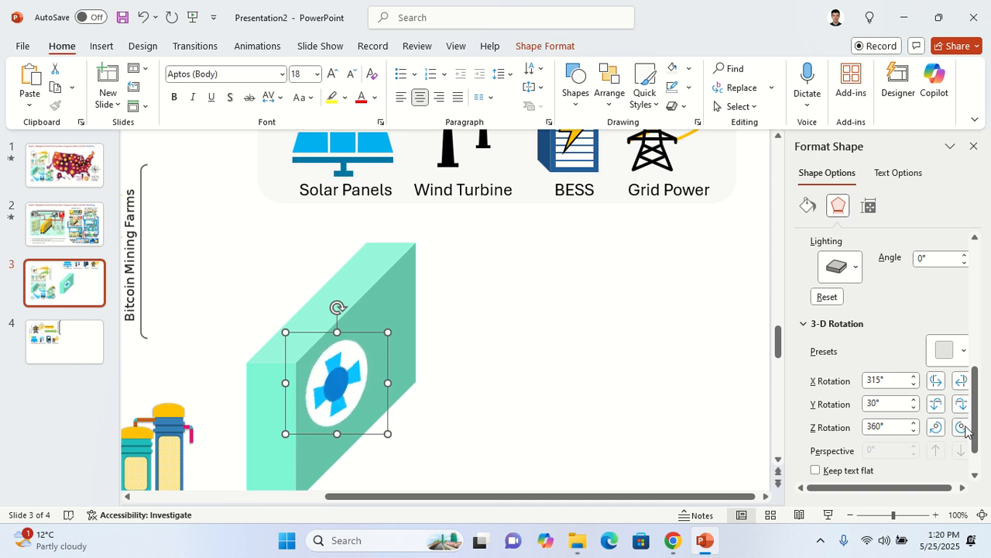
left_click(962, 427)
left_click(936, 426)
Shrink the fan and copy it into a vertical column of three along the side face's front edge
left_click_drag(380, 433, 316, 393)
scroll(356, 380, "down", 1)
scroll(341, 333, "up", 1)
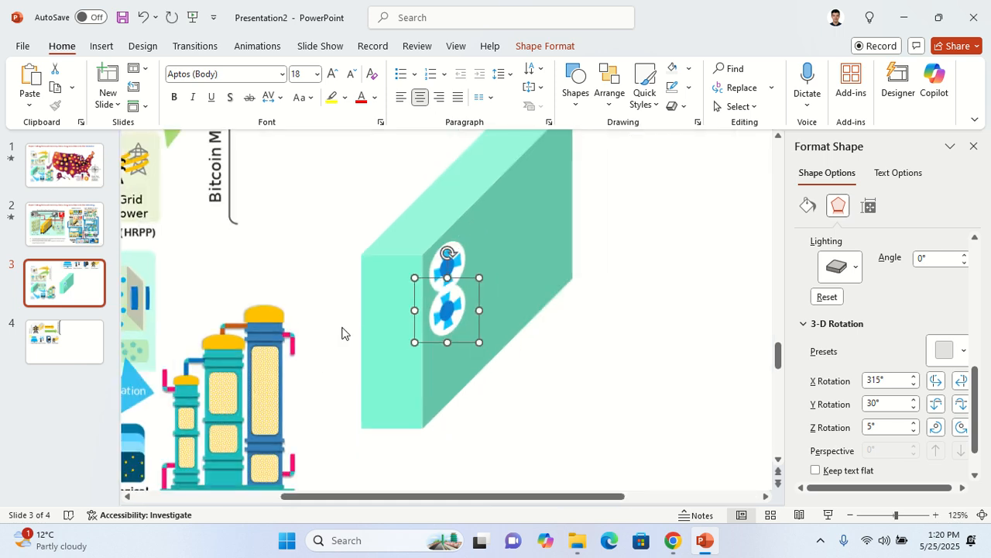
left_click_drag(454, 308, 459, 370)
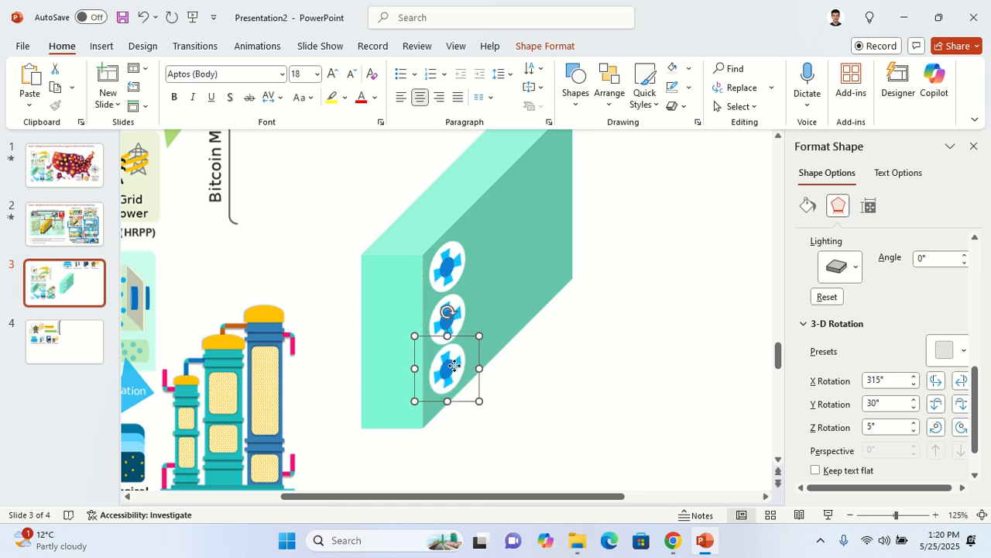
Duplicate the column of three fans as a second column beside it, shifted up along the box's slant
left_click(504, 400)
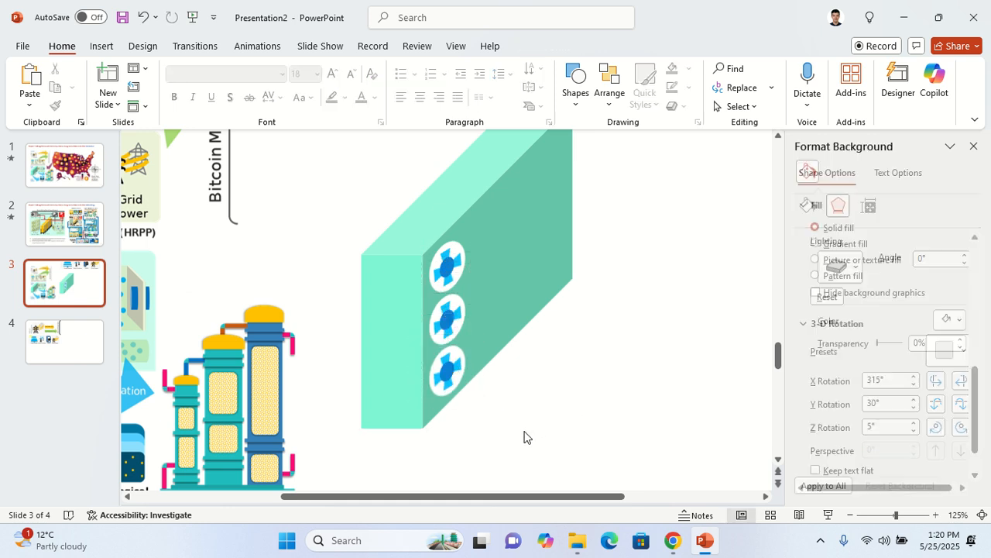
left_click_drag(507, 431, 372, 217)
left_click_drag(459, 258, 489, 223)
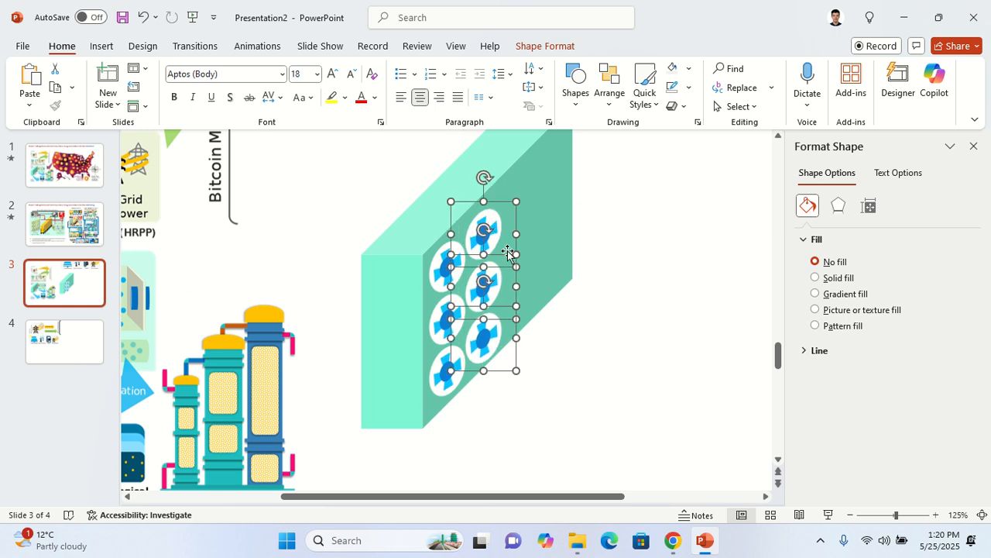
Nudge the second column of three fans slightly upward and to the right along the box's slant
key("ctrl+Up")
key("ctrl+Up")
key("ctrl+Right")
key("ctrl+Right")
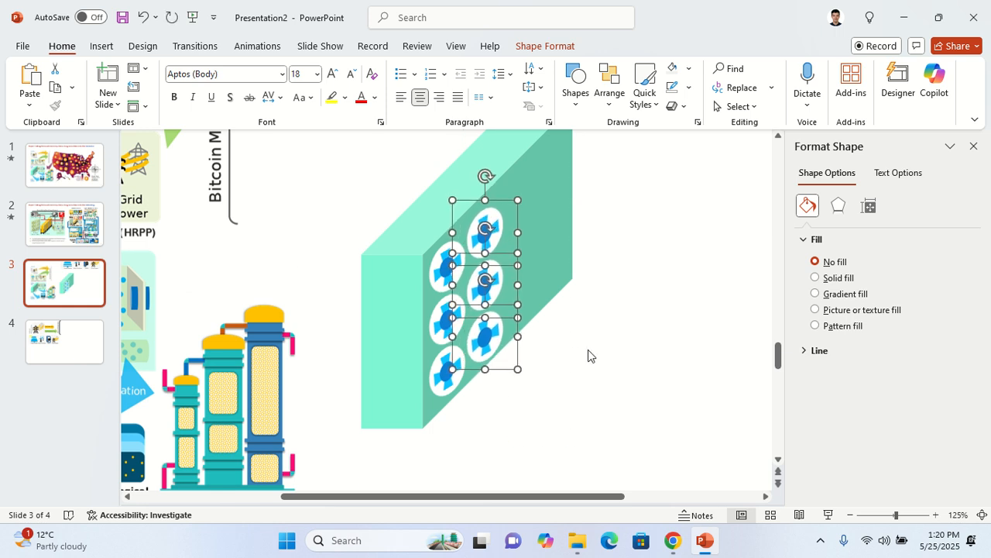
key("ctrl+Up")
key("ctrl+Up")
key("ctrl+Up")
key("ctrl+Up")
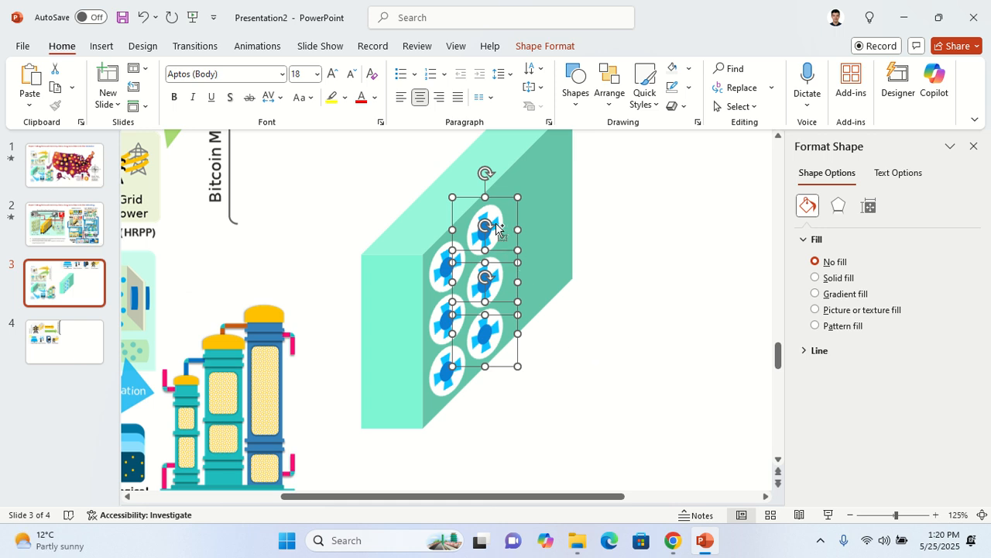
Copy the column of three fans twice more along the side face's slant as a third and fourth column
left_click_drag(495, 228, 537, 189)
left_click(582, 223)
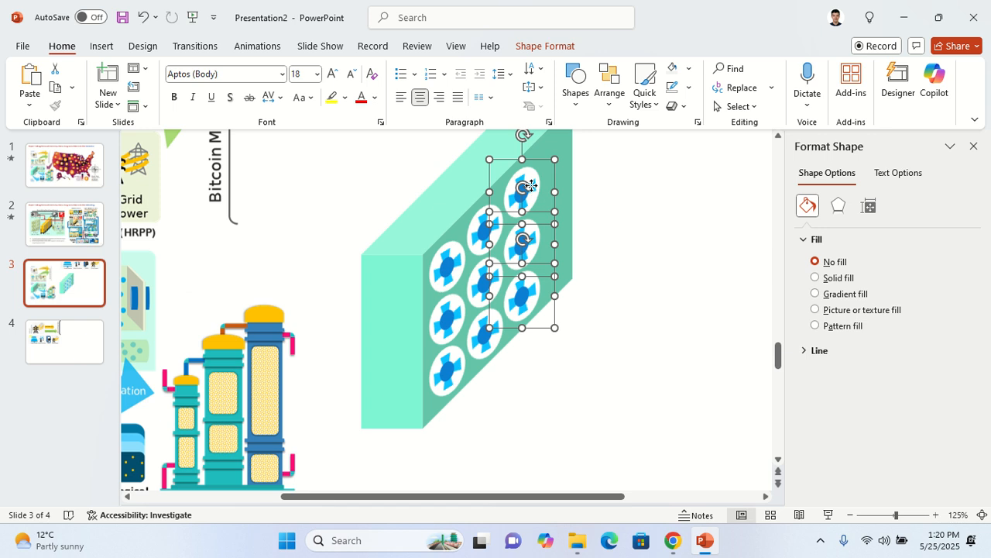
left_click(535, 190)
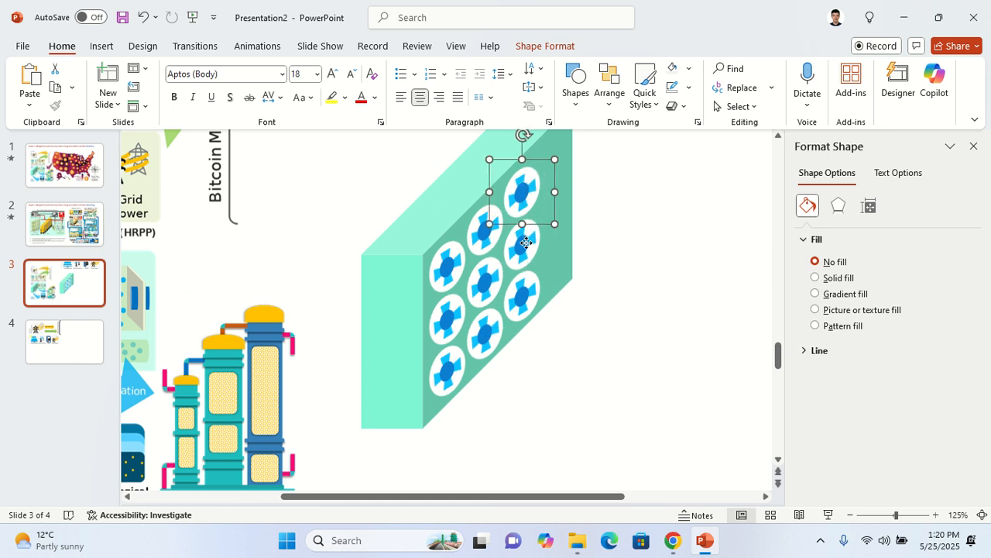
left_click(526, 243, "shift")
left_click(526, 309, "shift")
left_click_drag(526, 313, 561, 261)
scroll(588, 279, "up", 1)
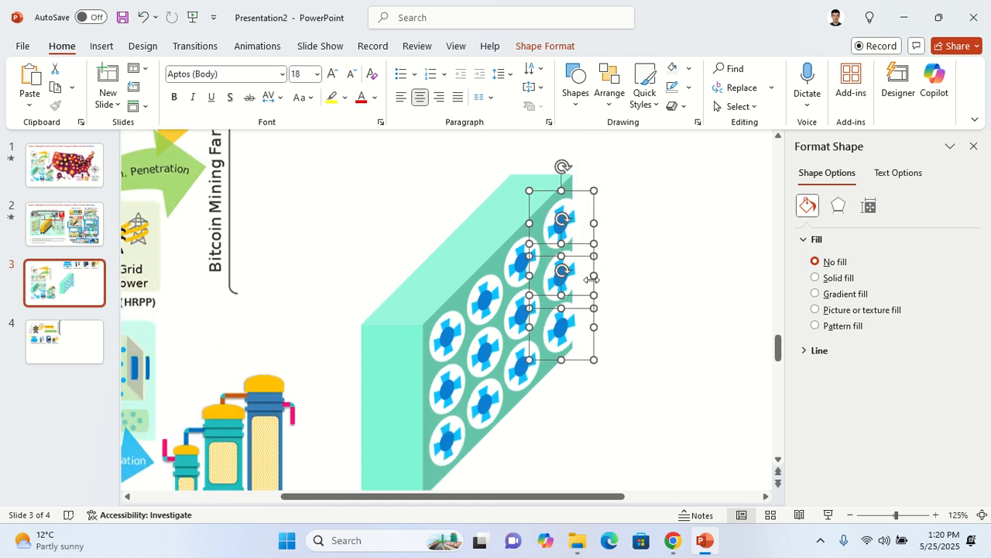
Resize the green box to about 2.63" wide and 3.98" high and adjust its depth so the side face holds all four fan columns
left_click(515, 208)
left_click_drag(567, 338, 593, 326)
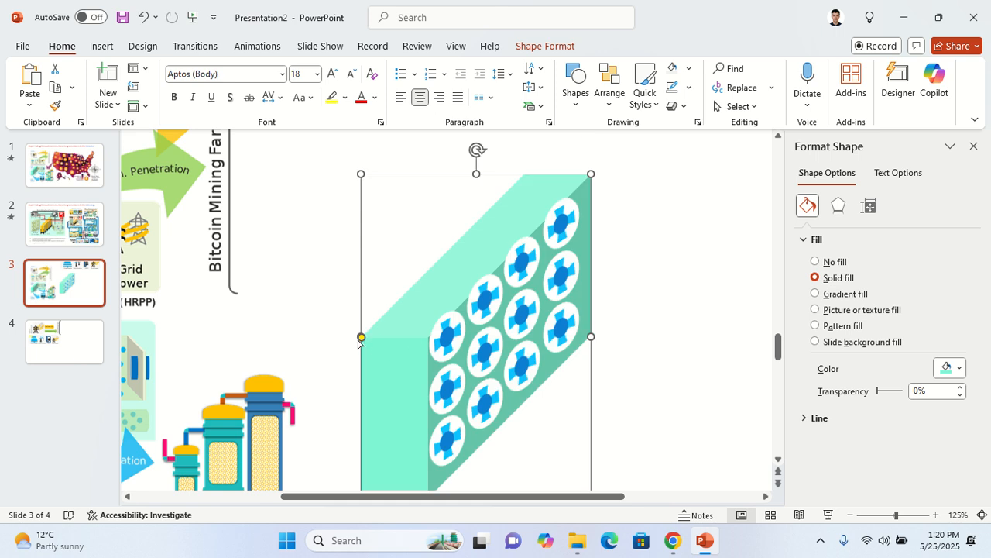
left_click_drag(358, 341, 369, 349)
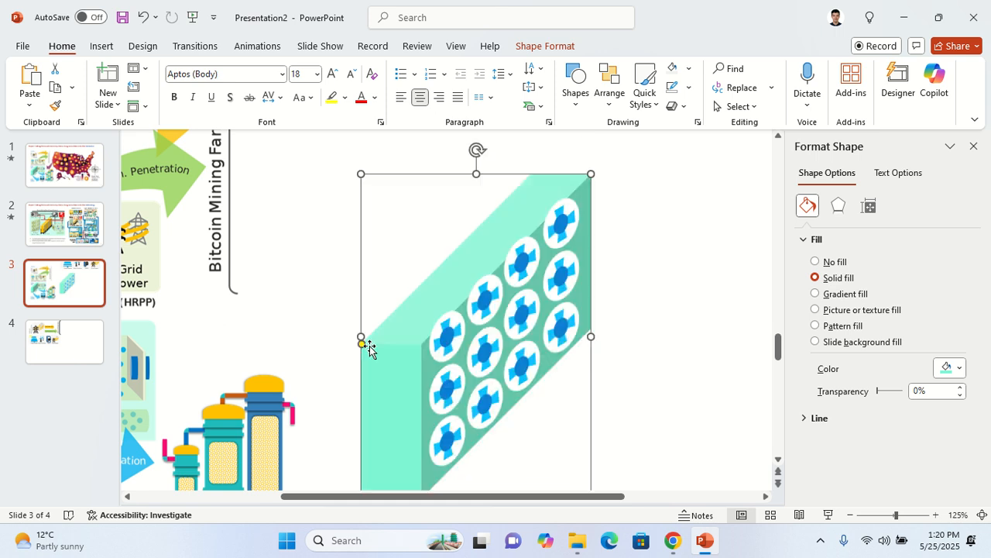
scroll(512, 364, "down", 5)
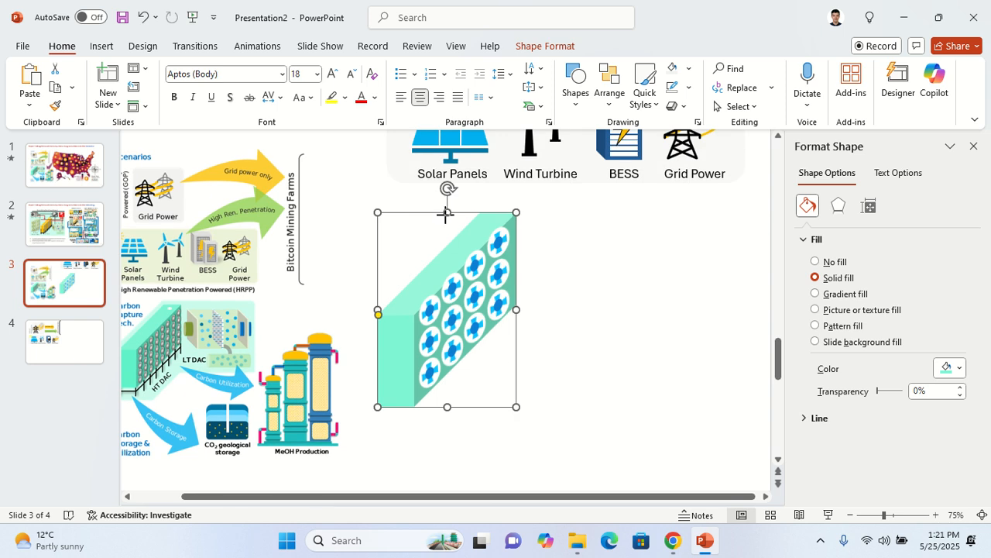
left_click_drag(445, 216, 443, 207)
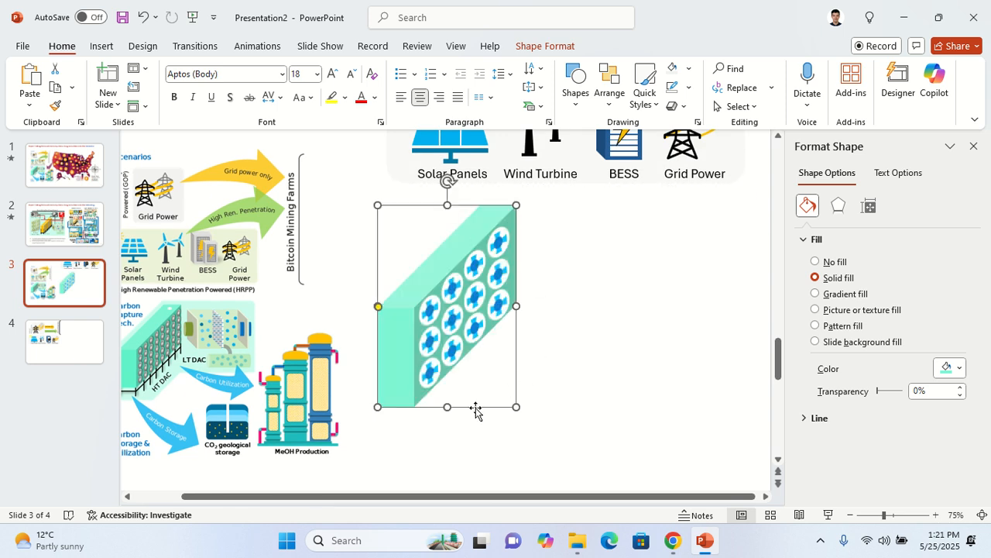
left_click_drag(448, 407, 479, 418)
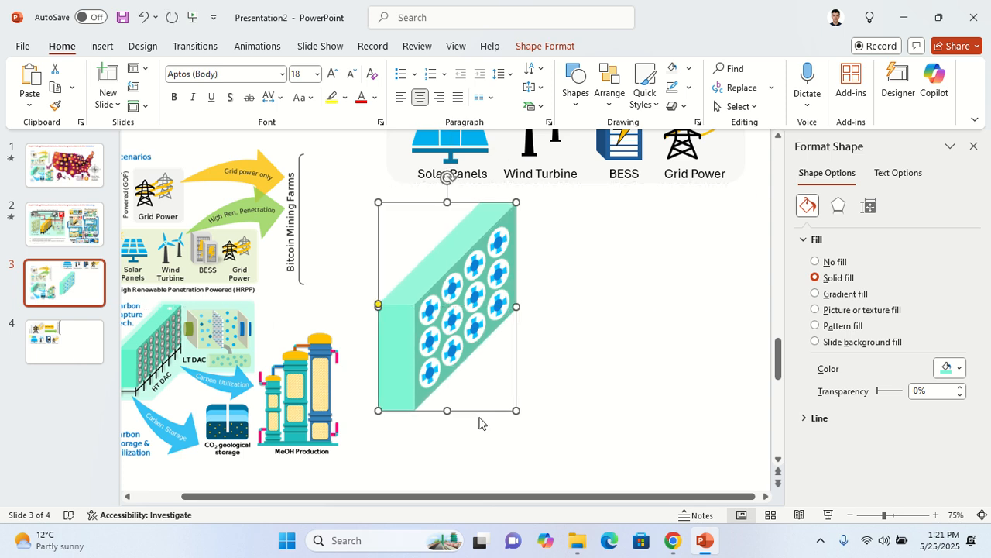
Draw a vertical line about 0.64" long as a leg below the left corner of the box's front face
left_click(102, 45)
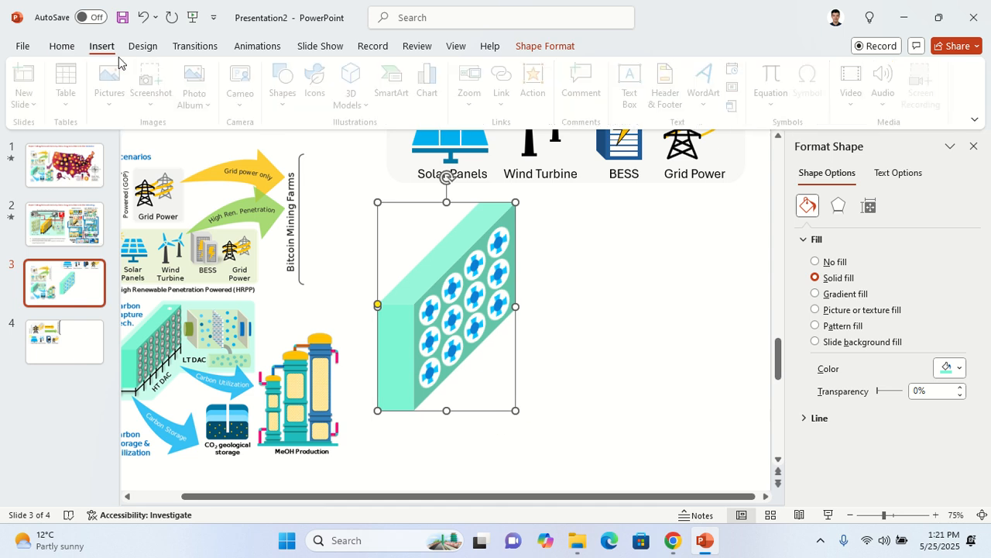
left_click(290, 85)
left_click(339, 150)
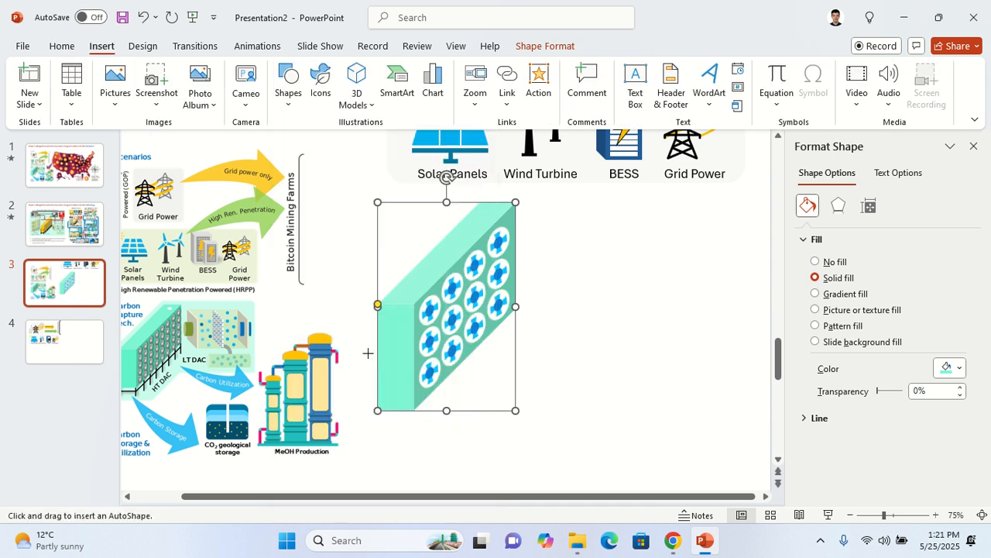
left_click_drag(376, 443, 376, 411)
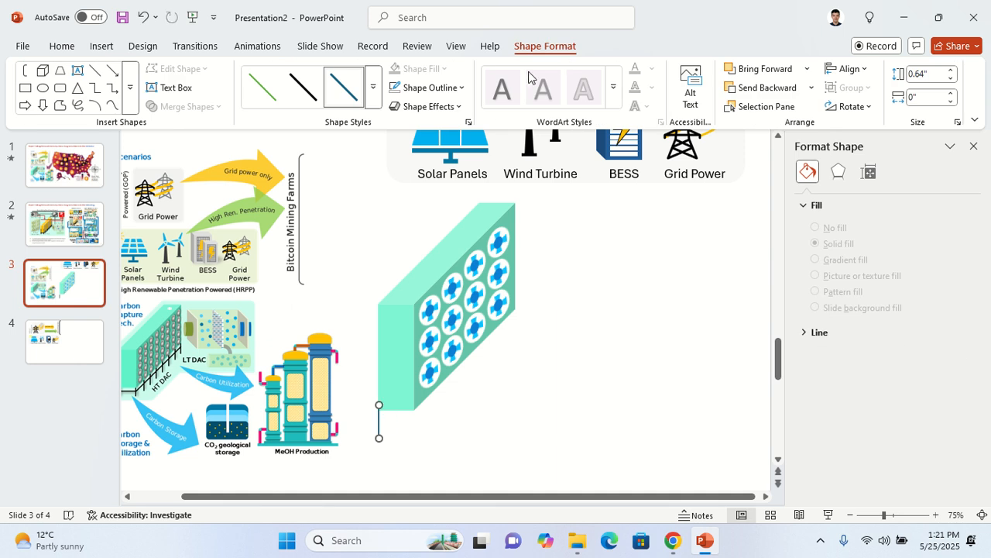
Set the leg line's weight to 4½ pt and send it to the back, behind the box
left_click(457, 88)
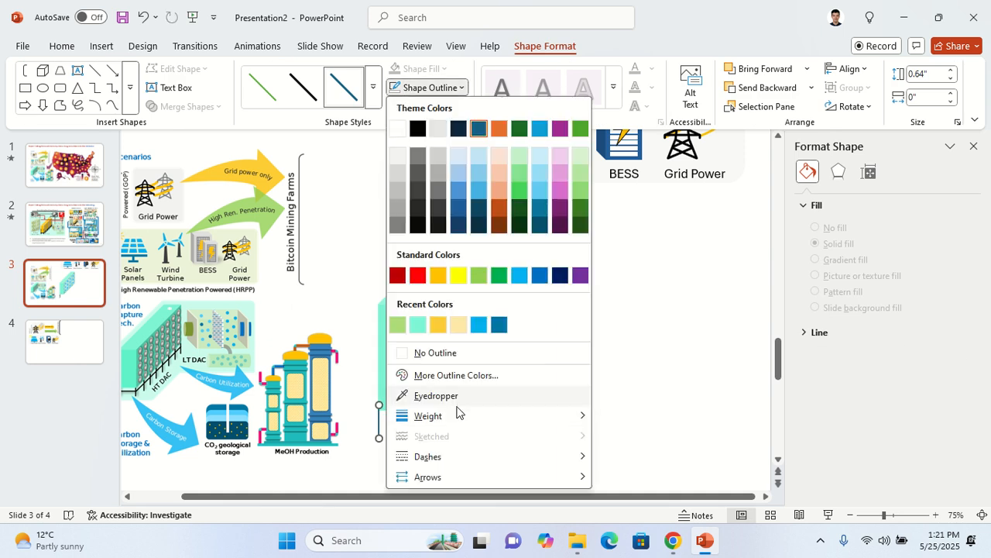
mouse_move(457, 415)
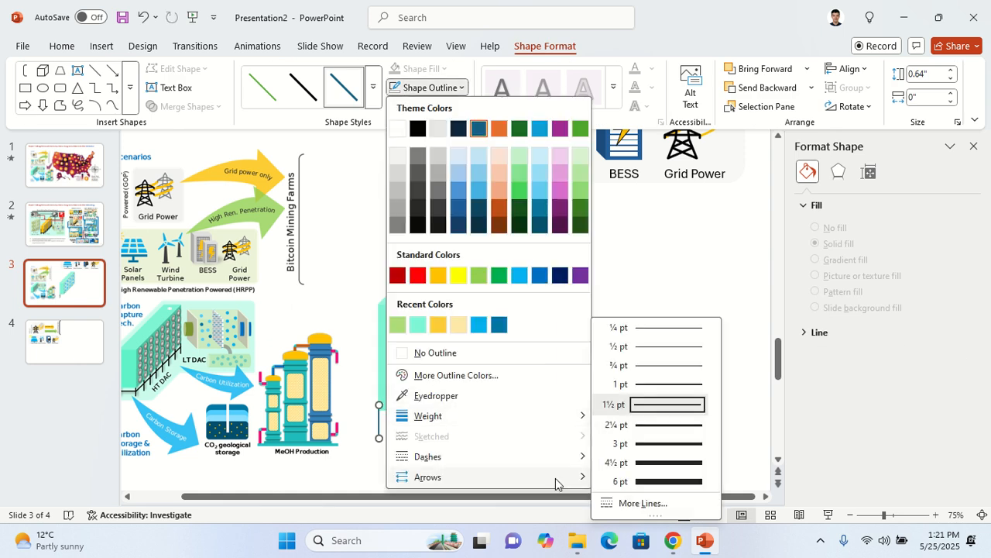
left_click(657, 463)
right_click(380, 428)
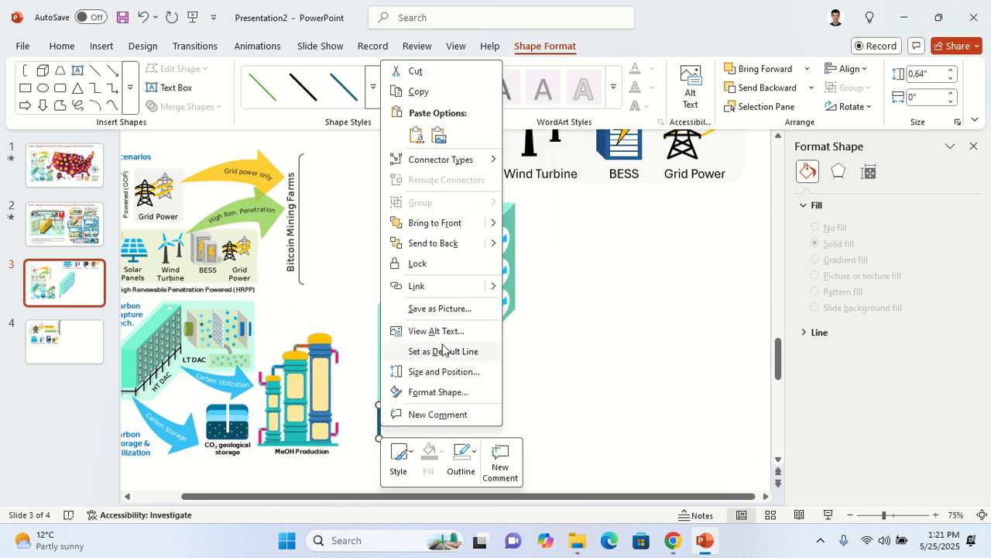
left_click(453, 243)
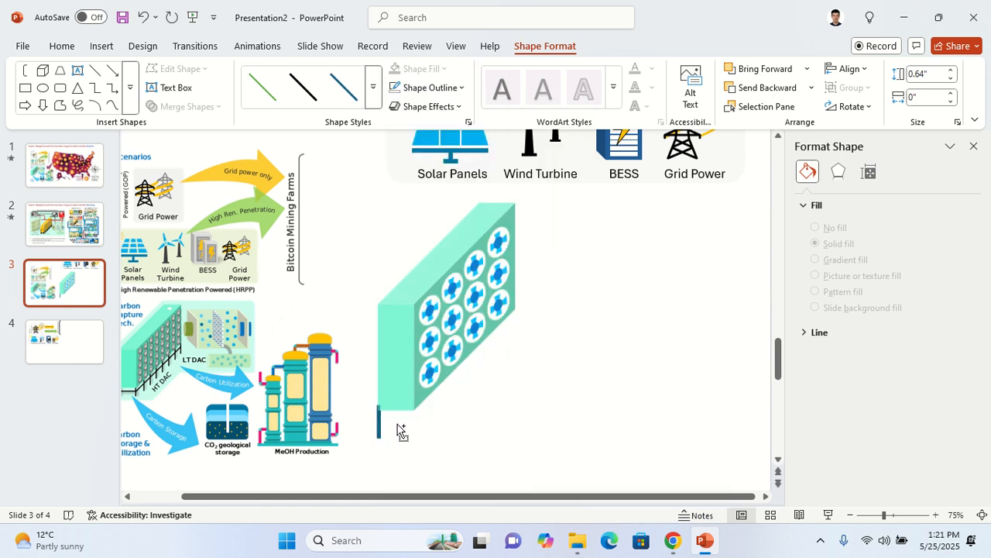
Copy the leg to the right corner of the front face and nudge the first leg into line with the box's left edge
left_click_drag(401, 430, 417, 431)
left_click(390, 387)
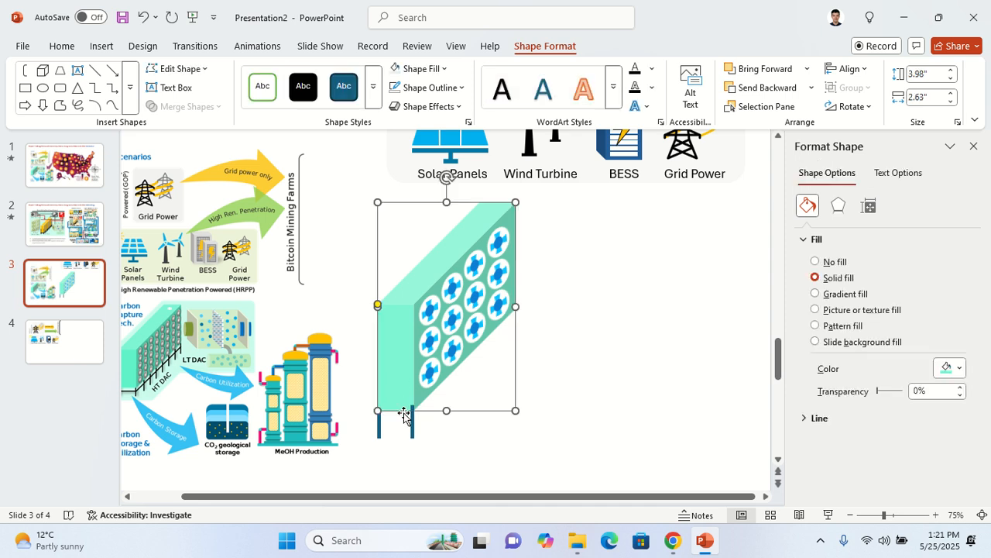
left_click(377, 427)
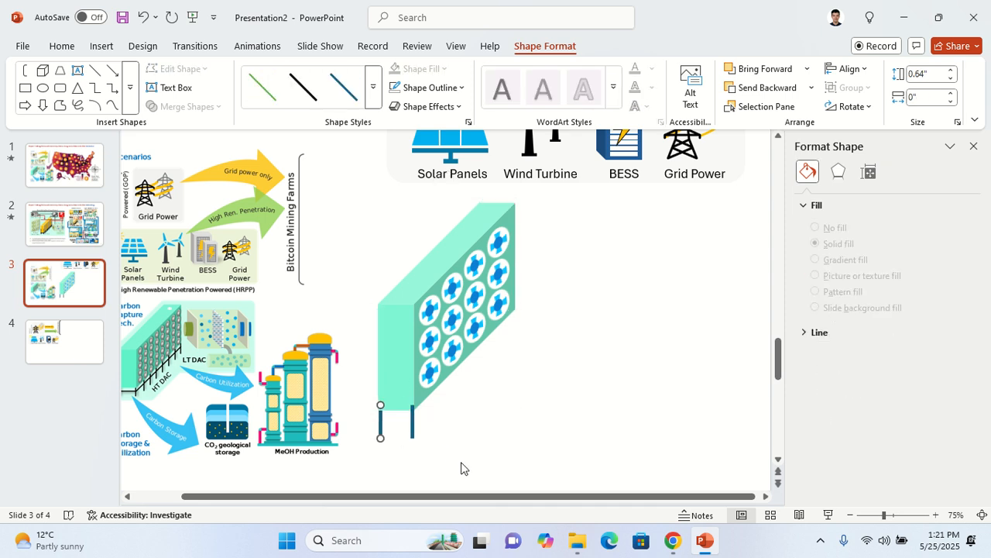
key("Left")
left_click(460, 463)
left_click(379, 427)
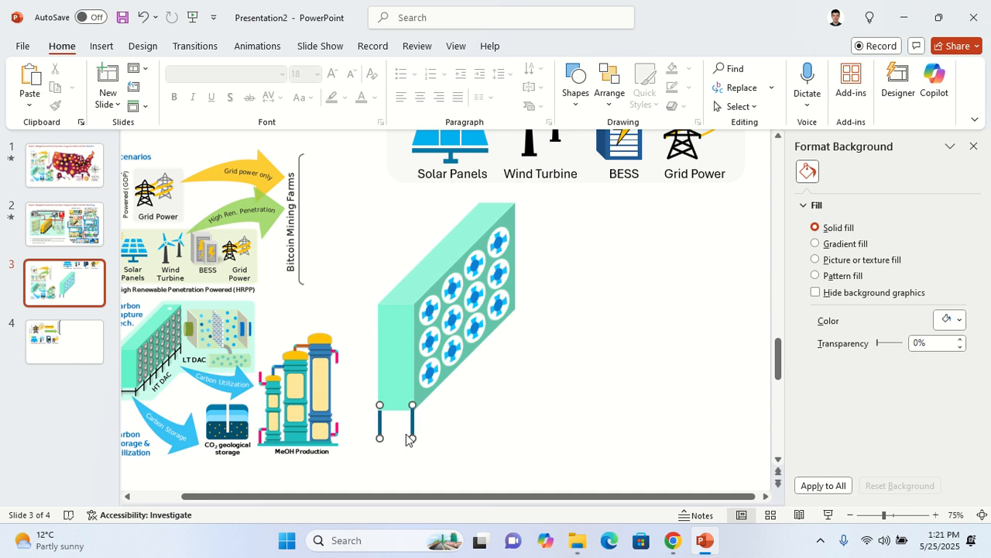
left_click(413, 425, "shift")
left_click_drag(415, 423, 418, 422)
left_click(443, 432)
key("ctrl+z")
left_click(453, 437)
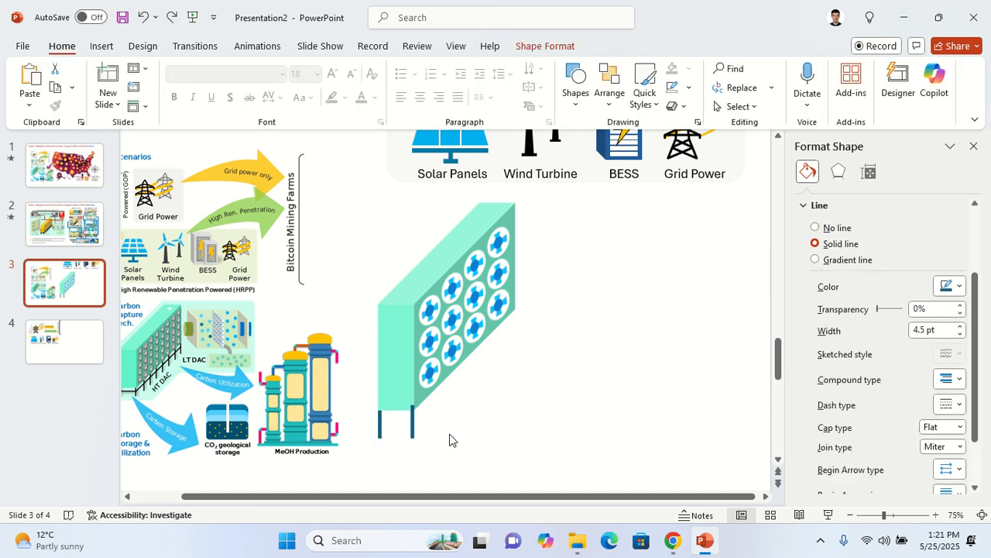
Copy the right front leg three times, spacing the copies along the slanted bottom edge of the side face
left_click(412, 422)
left_click_drag(412, 423, 435, 428)
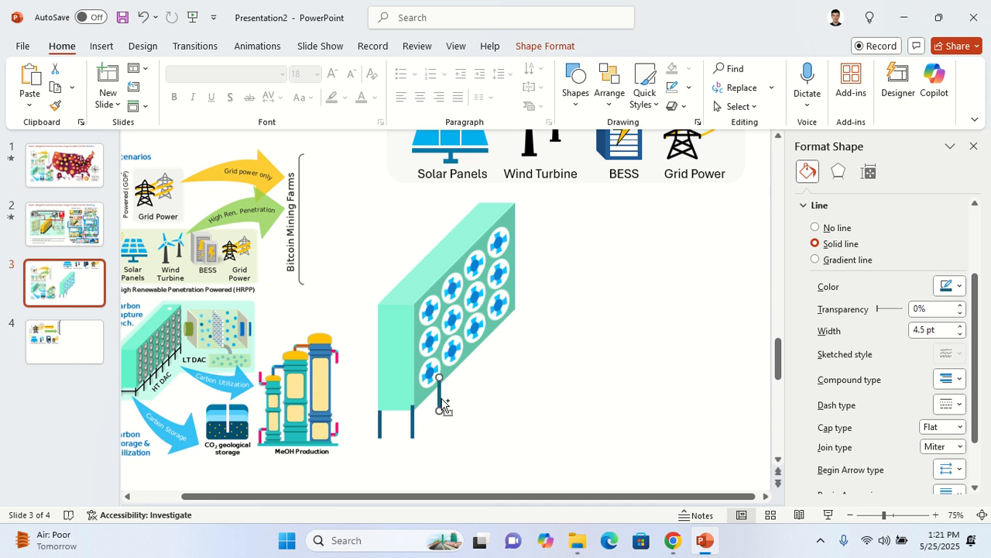
left_click_drag(481, 389, 471, 394)
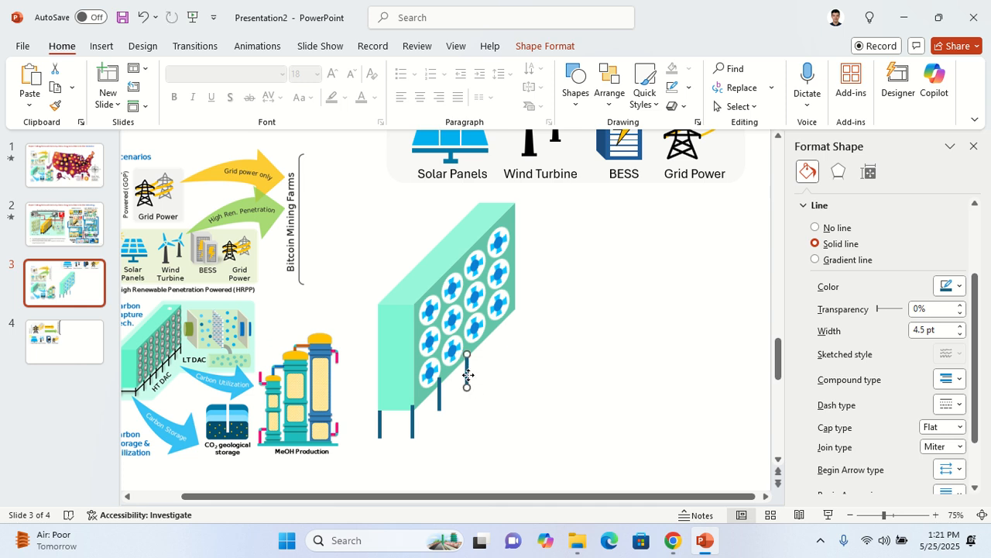
left_click_drag(467, 371, 492, 372)
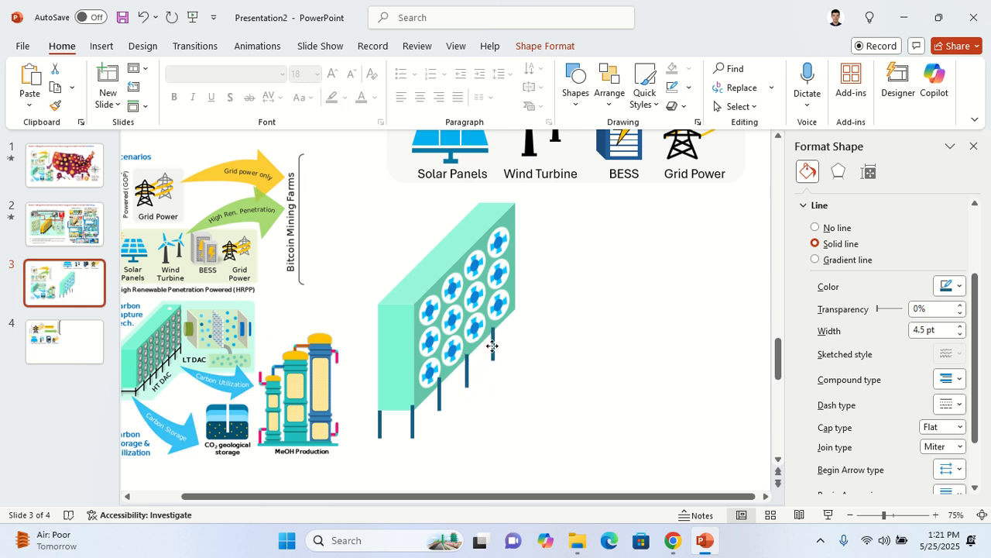